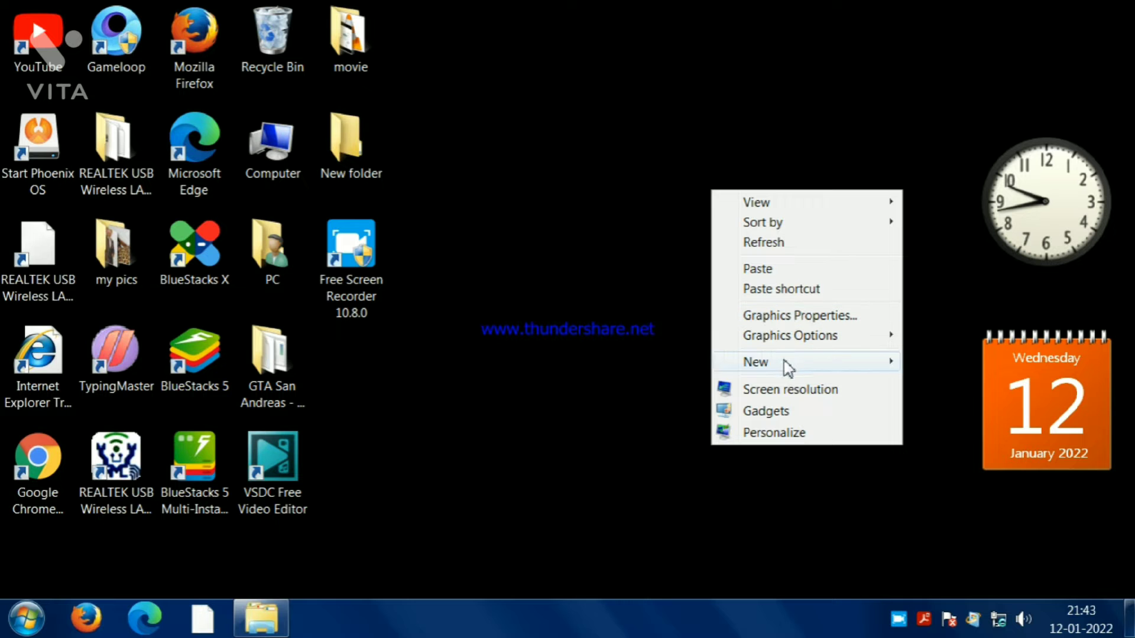
Open the desktop personalization settings, try the Nature and Scenes themes, and apply the Characters Aero theme.
click(773, 432)
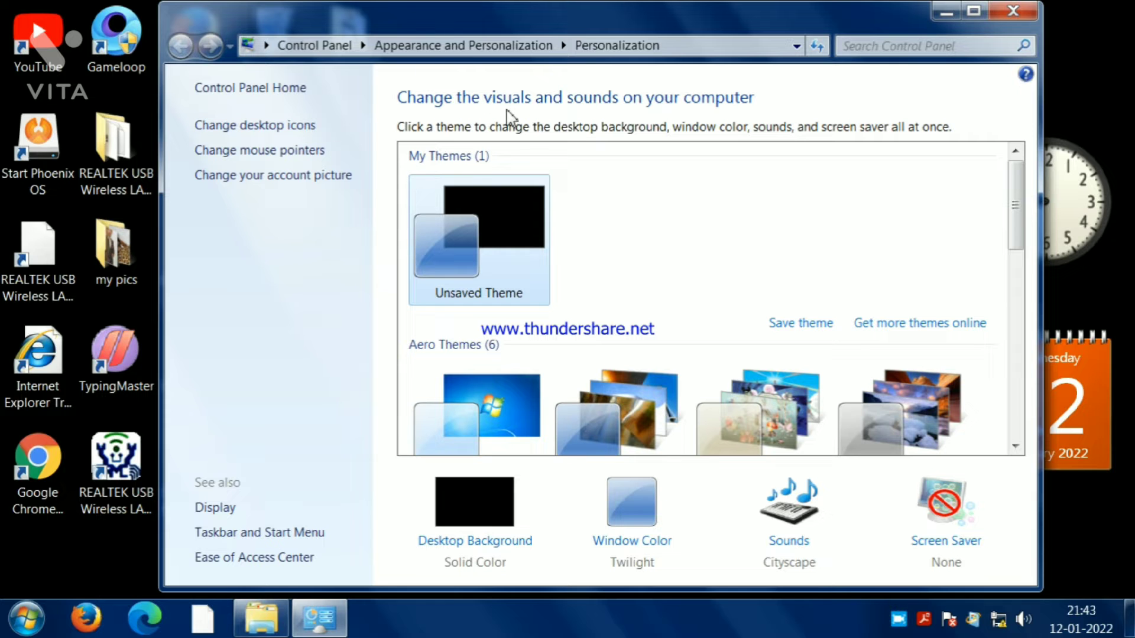
scroll(470, 331, down, 3)
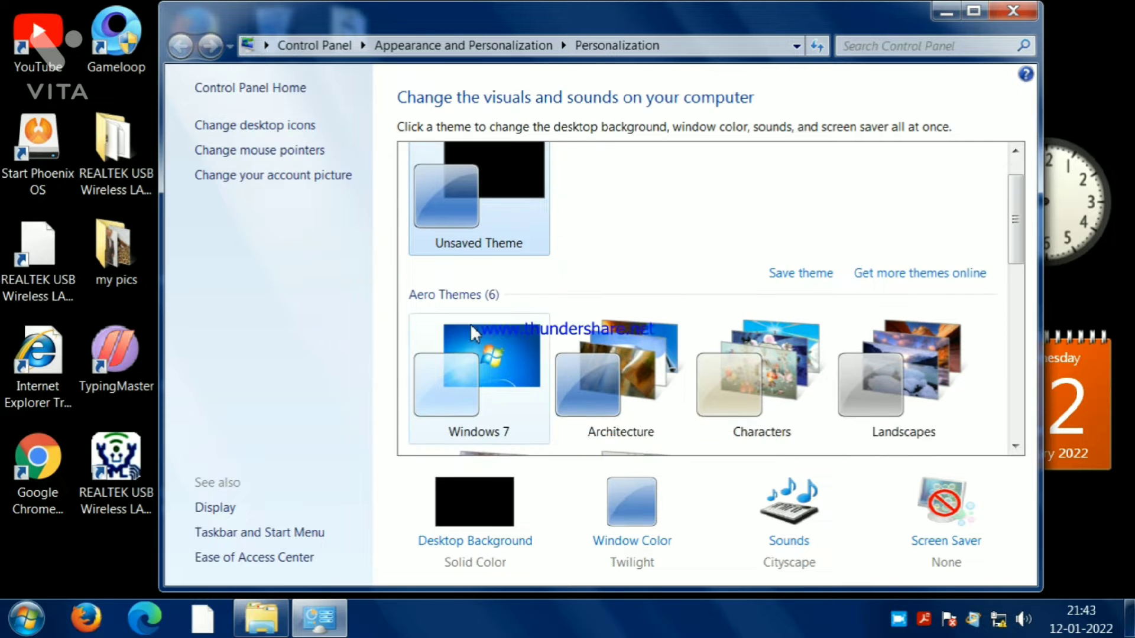
scroll(485, 336, down, 2)
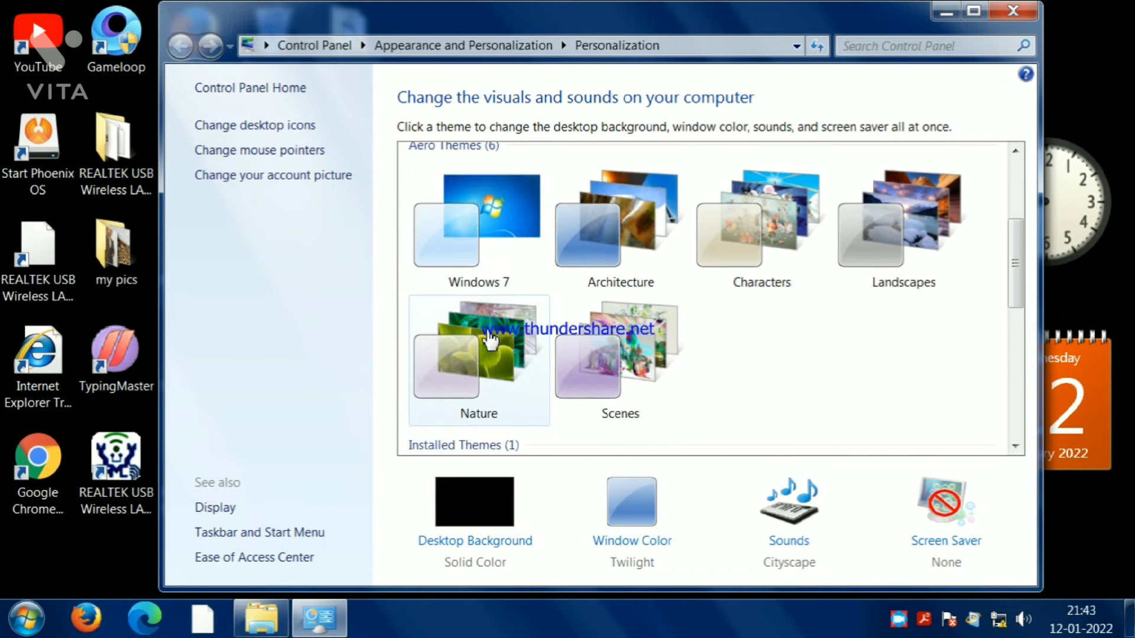
click(492, 340)
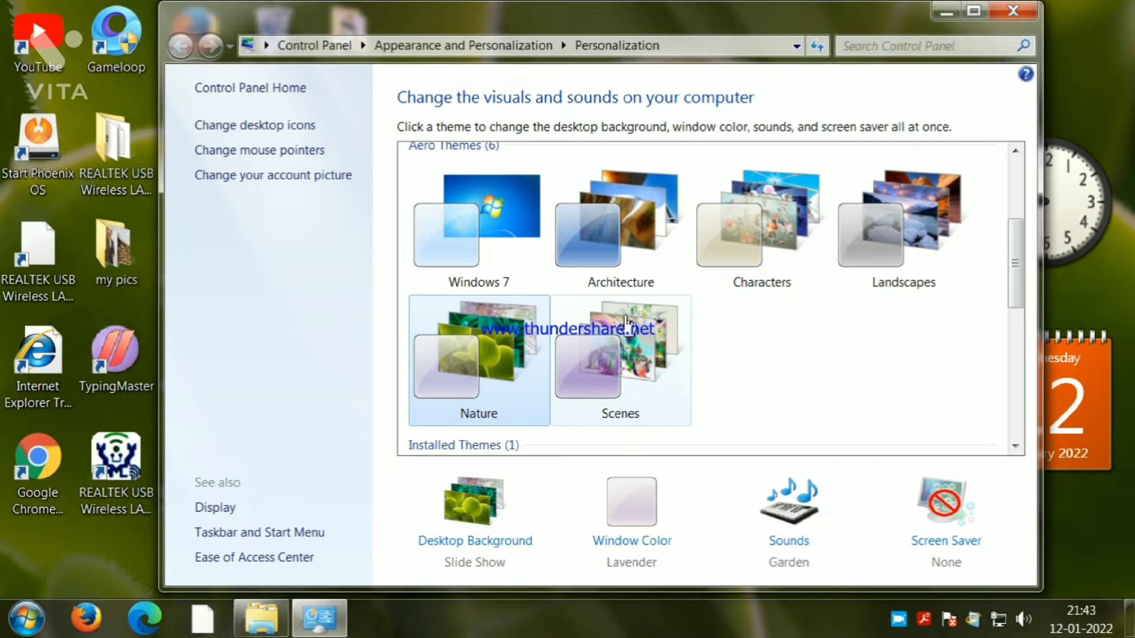
click(631, 321)
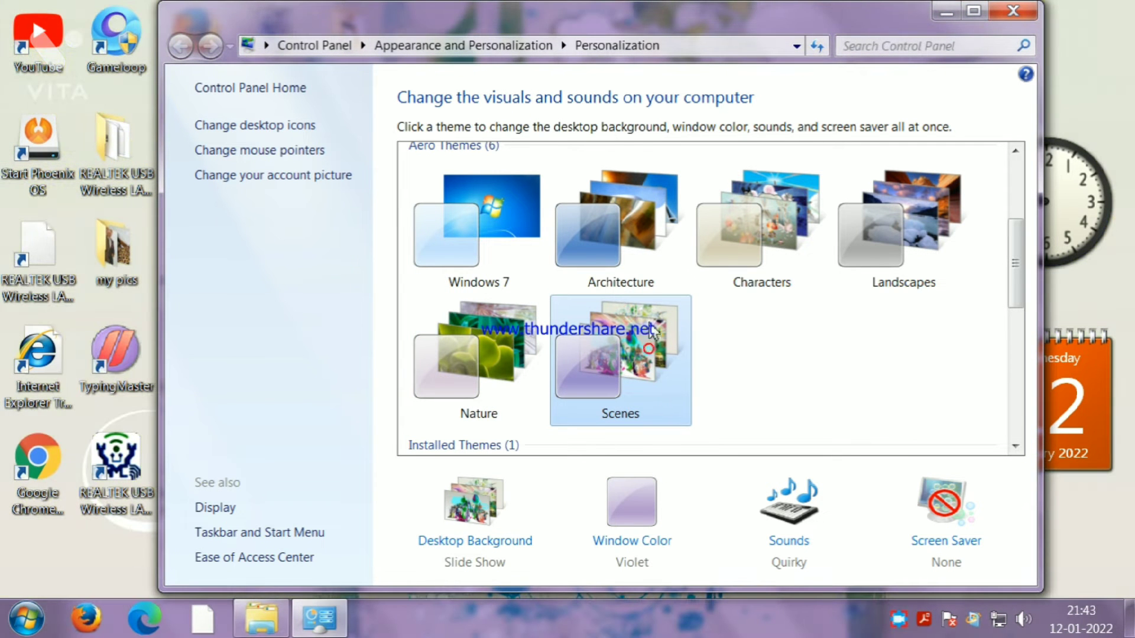
click(790, 228)
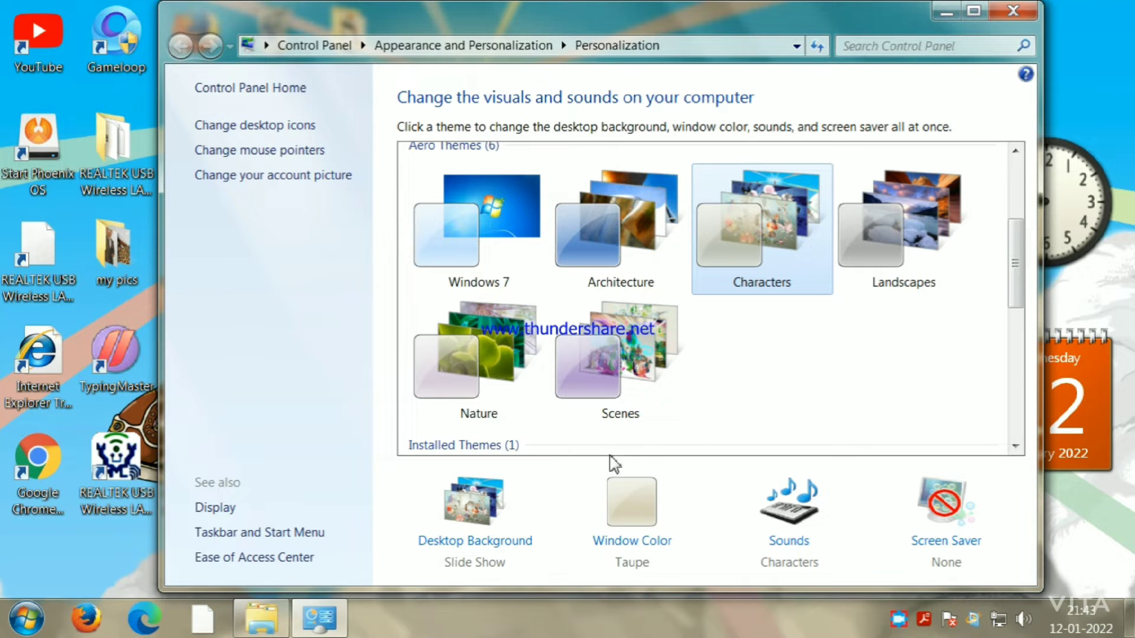
Set the window color to Chocolate with the color intensity raised to about four fifths, and save the changes.
click(644, 518)
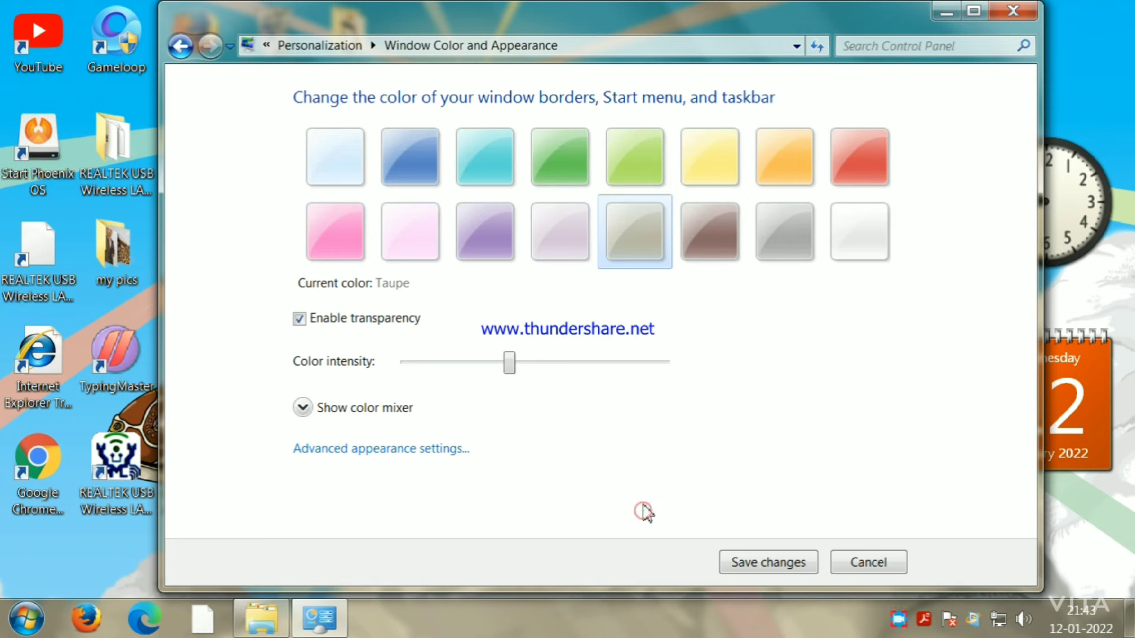
click(699, 229)
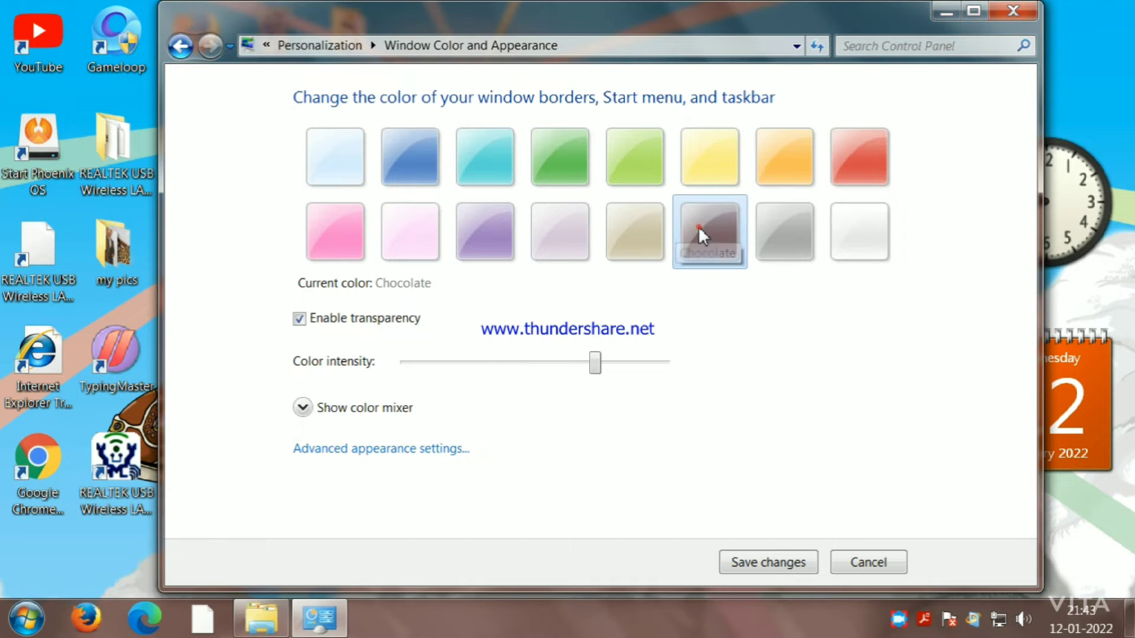
drag(595, 363, 467, 397)
drag(537, 403, 622, 396)
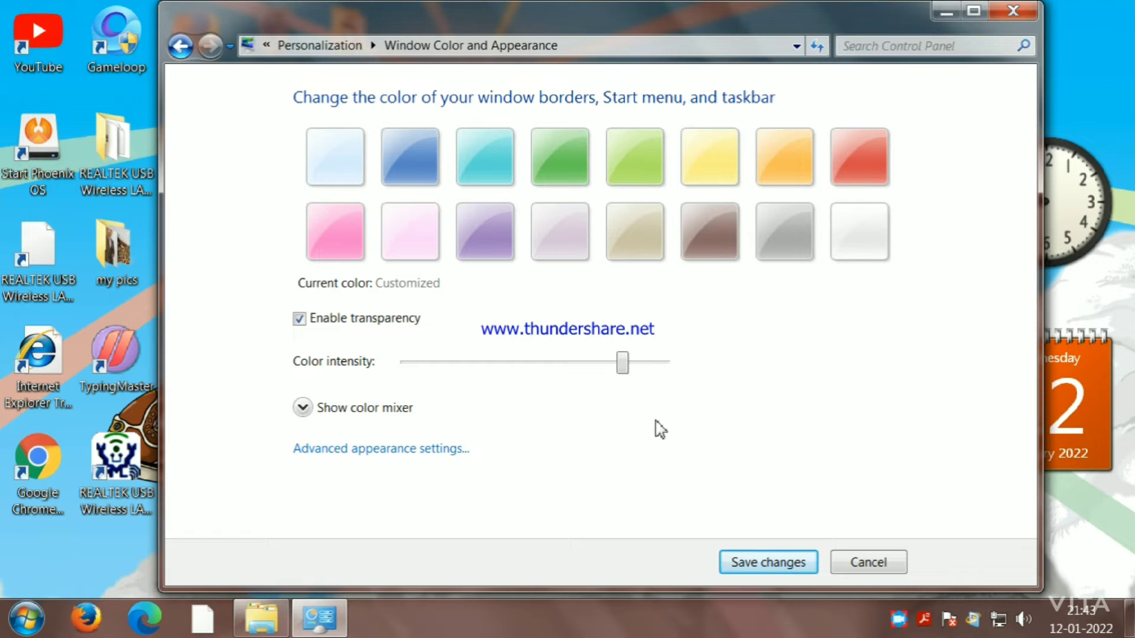
click(738, 561)
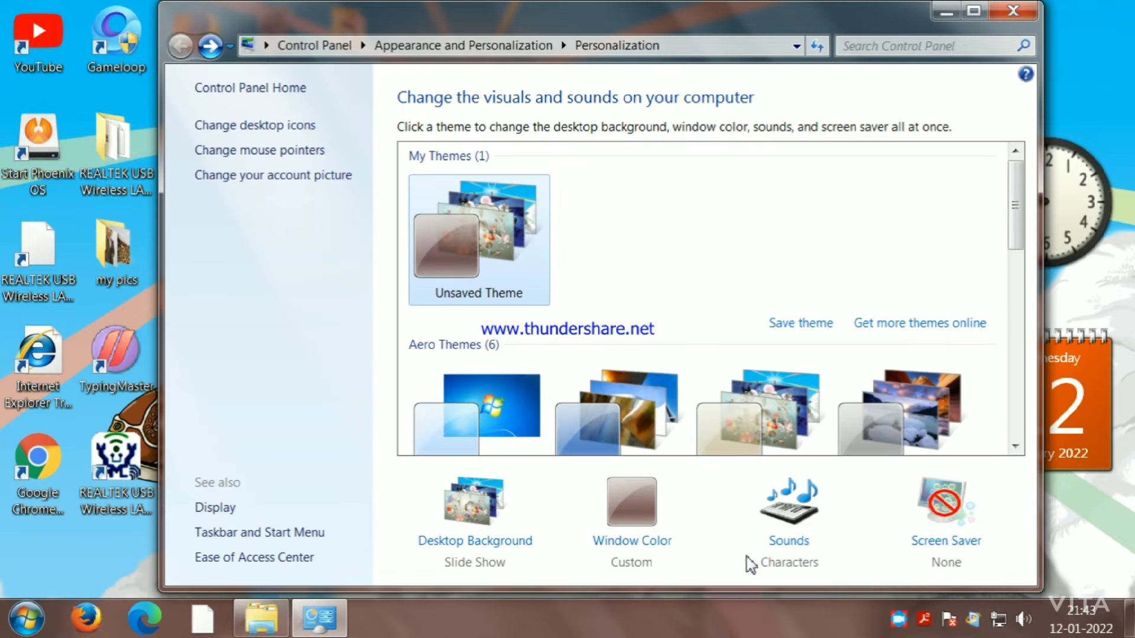
Play the Asterisk event's sound from the Characters sound scheme several times and leave the sound settings without changes.
click(786, 535)
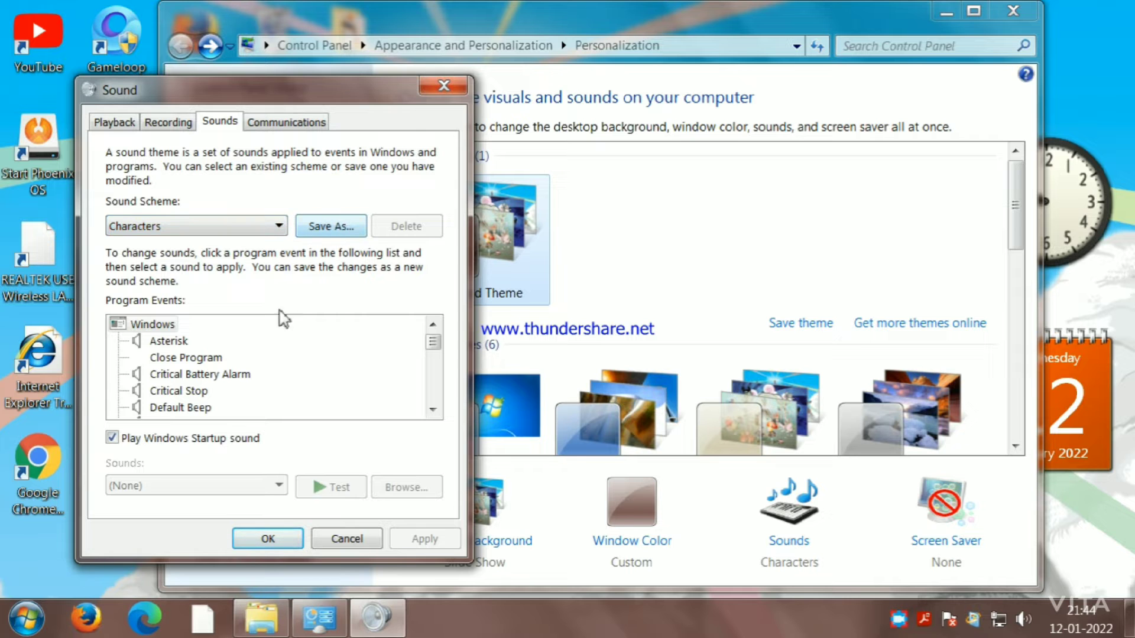
click(168, 343)
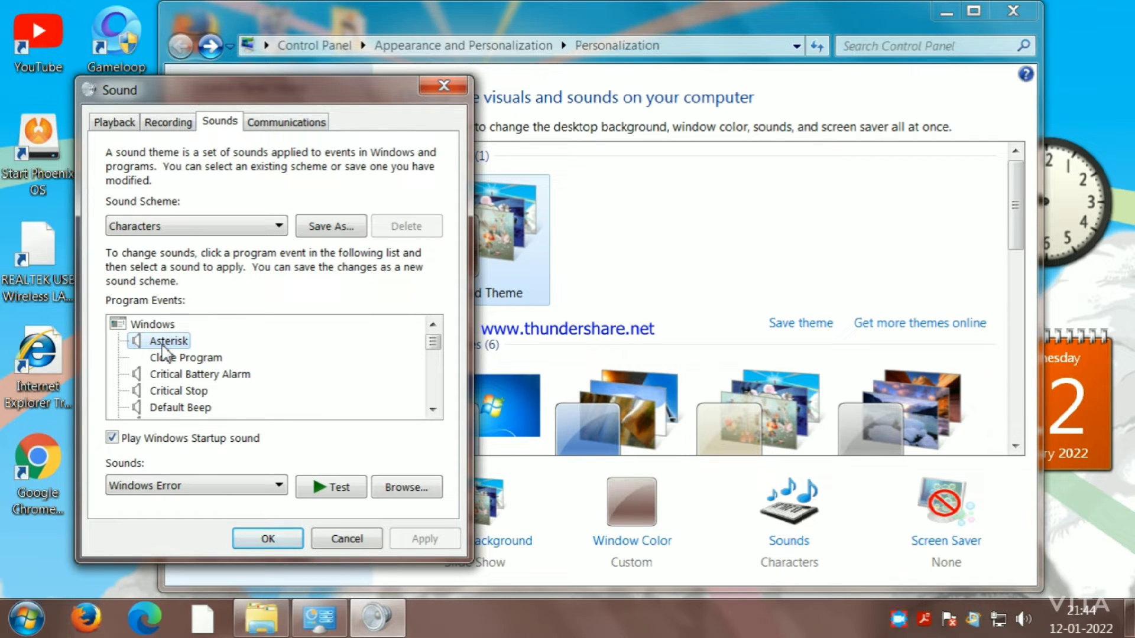
click(322, 494)
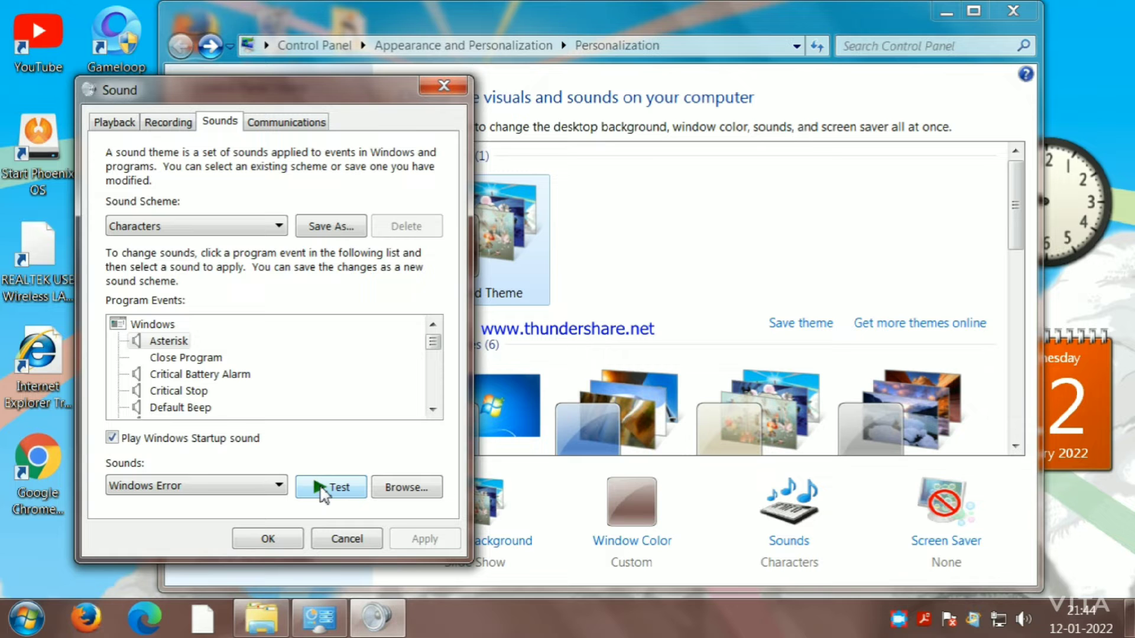
click(323, 494)
click(323, 493)
click(348, 538)
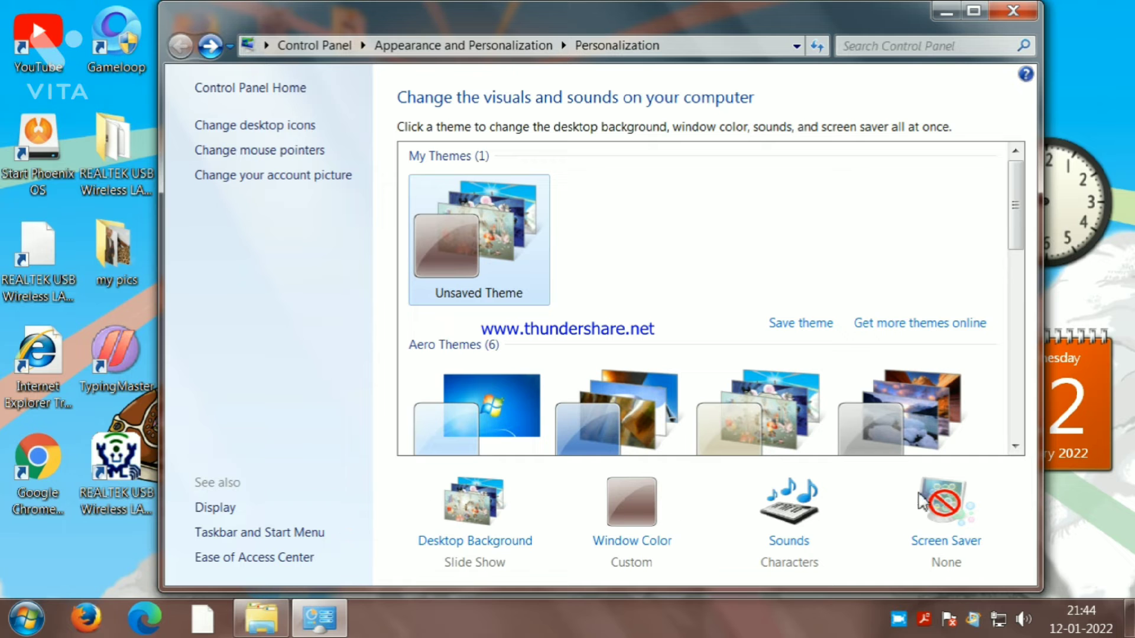
Choose the 3D Text screen saver and preview it.
click(955, 541)
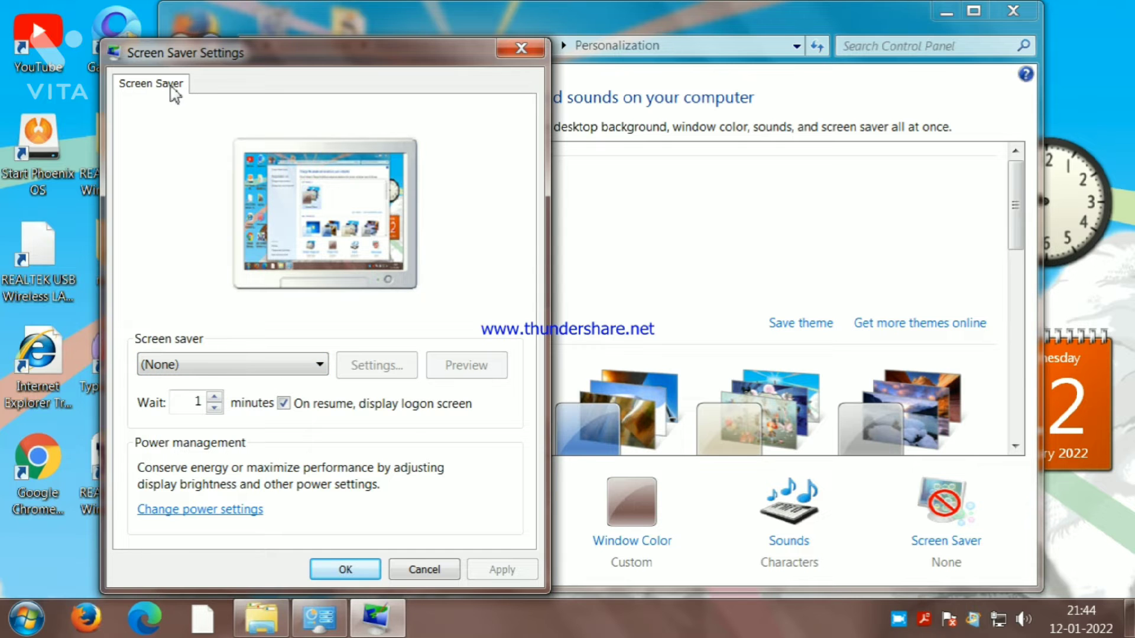
click(324, 360)
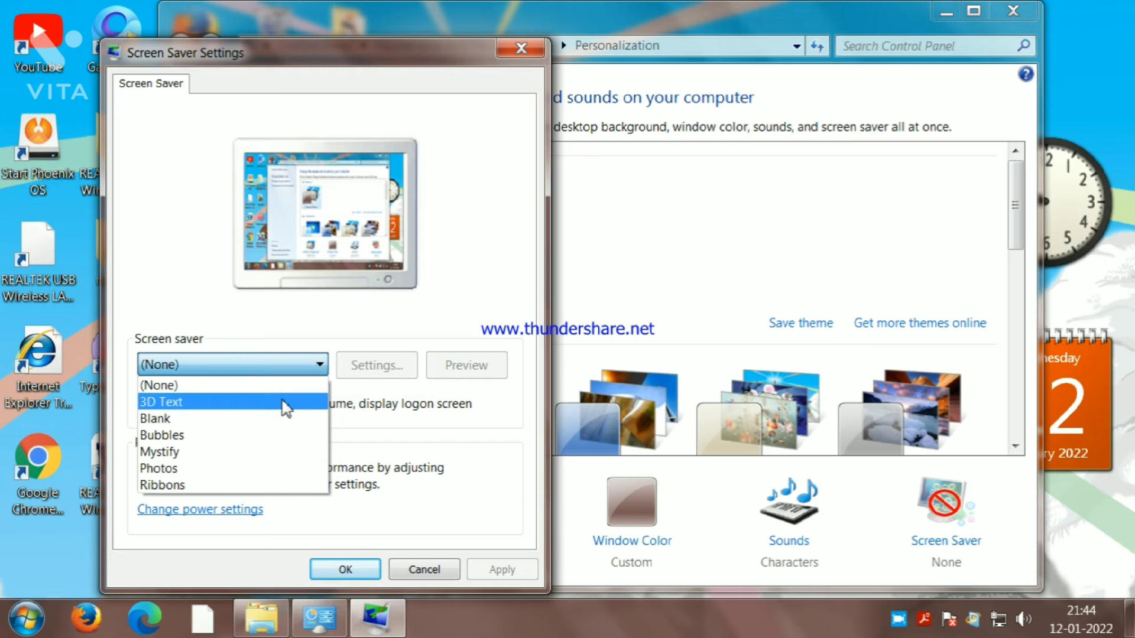
click(286, 403)
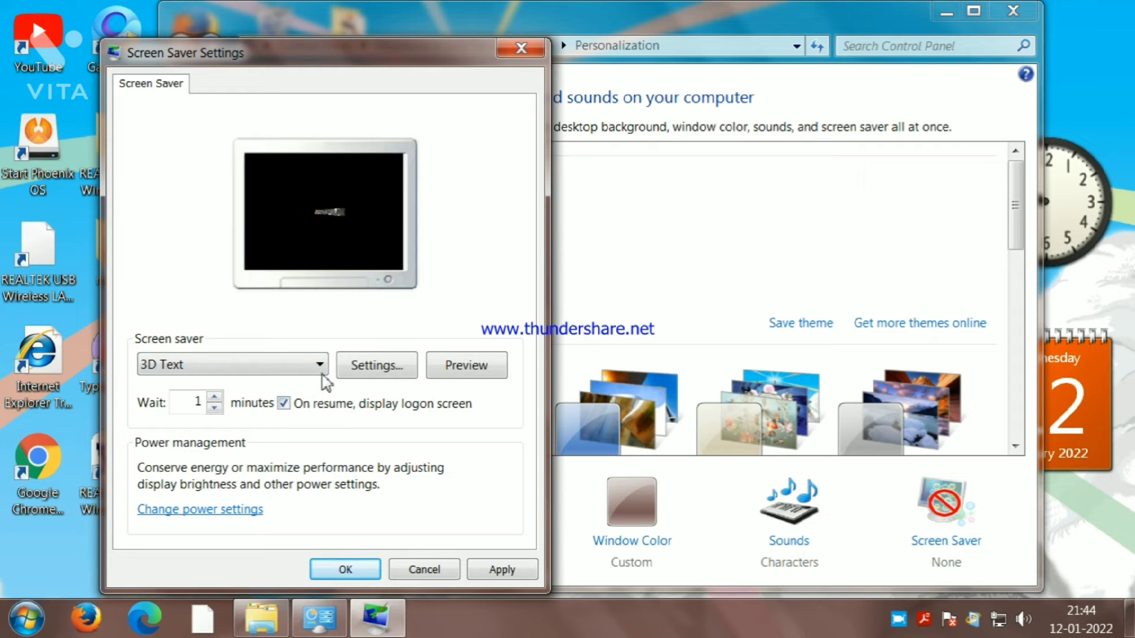
click(486, 366)
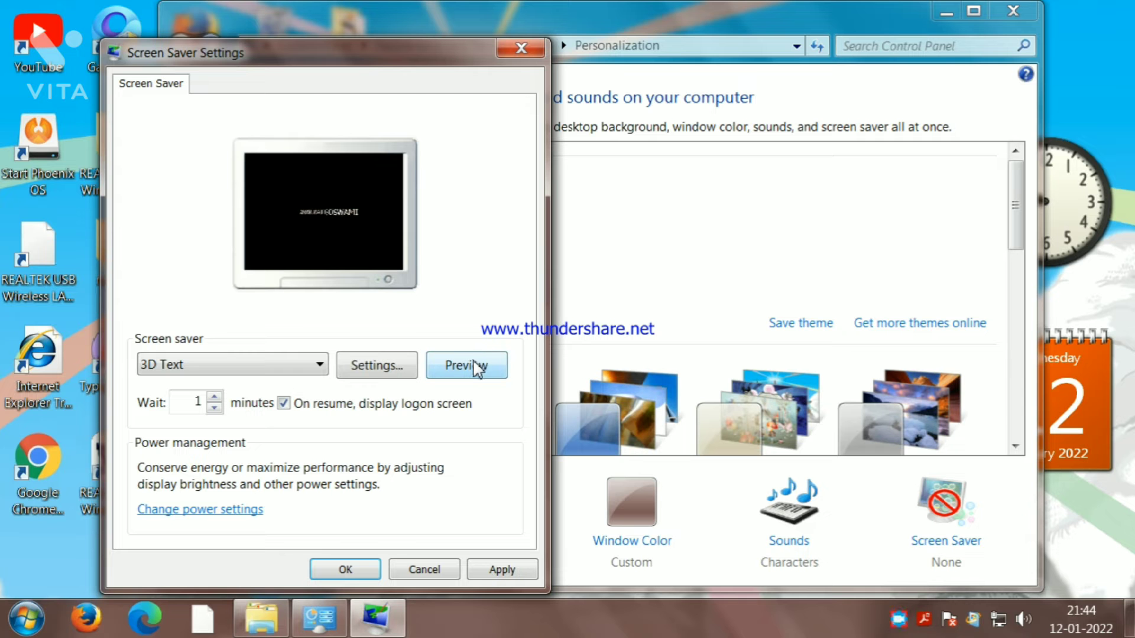
click(478, 366)
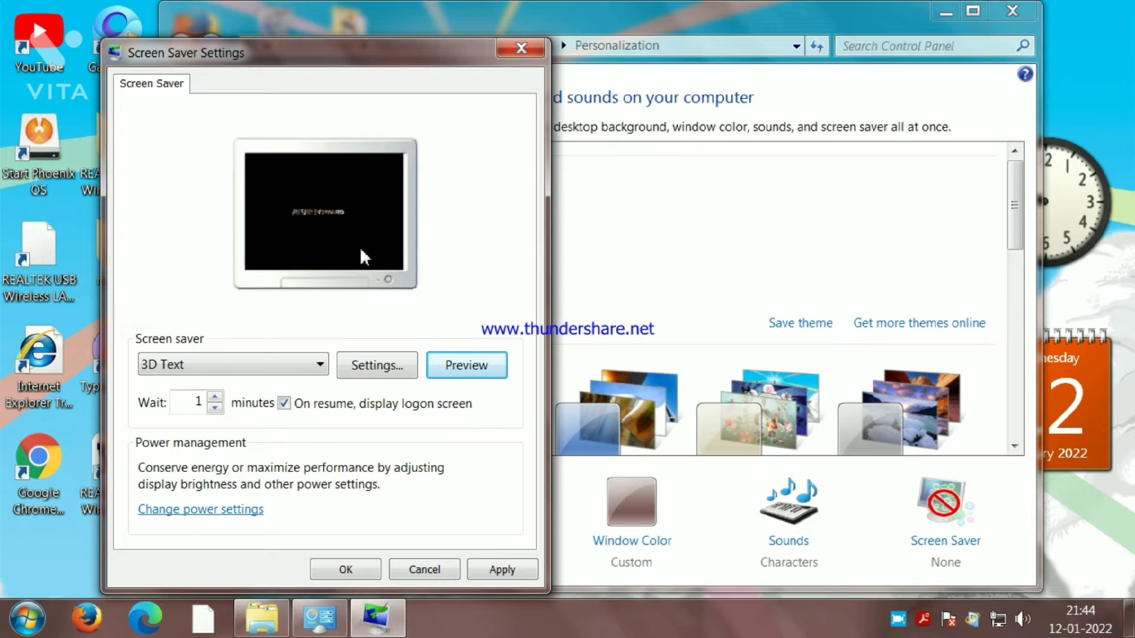
Replace the 3D Text screen saver's custom text with the person's name.
click(361, 370)
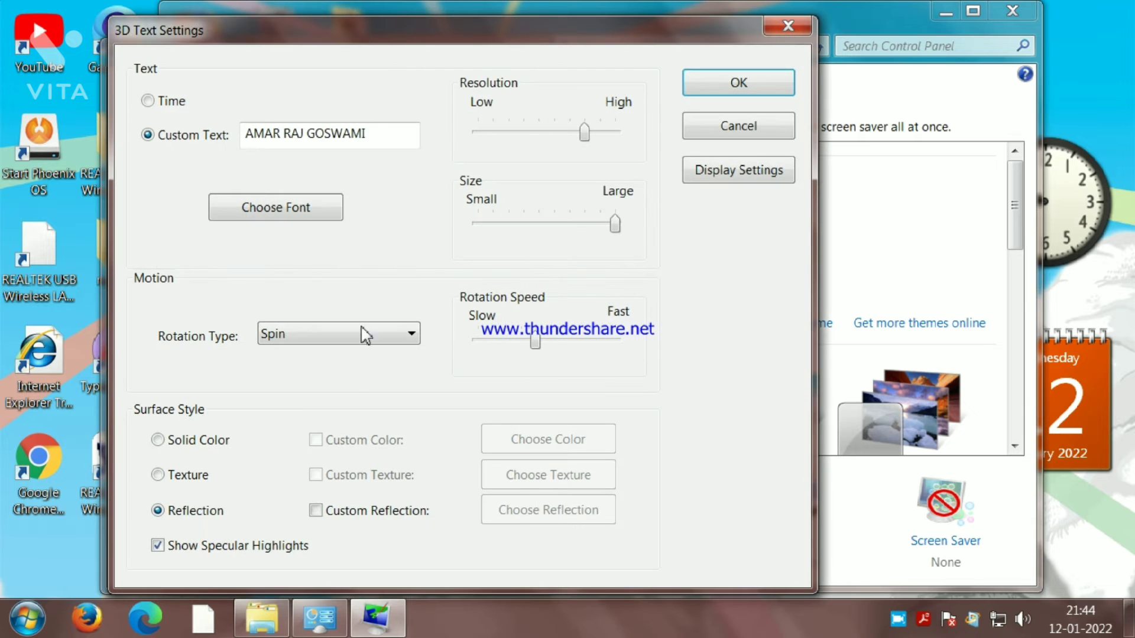
click(385, 145)
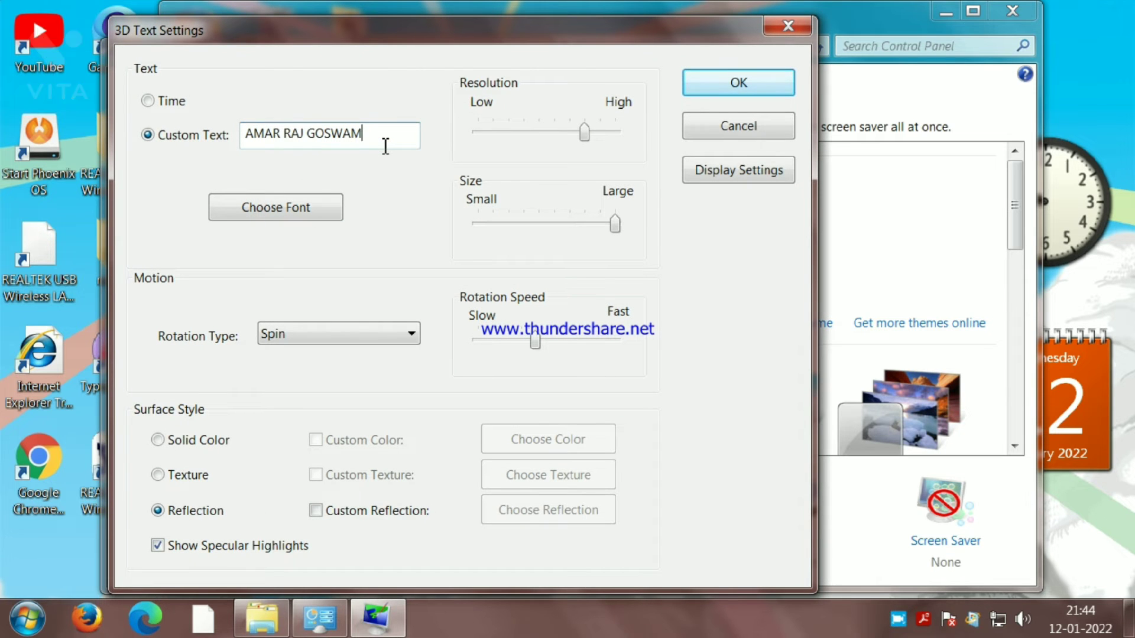
key(BackSpace)
key(BackSpace)
key(BackSpace)
key(BackSpace)
key(BackSpace)
key(BackSpace)
key(BackSpace)
key(BackSpace)
key(BackSpace)
key(BackSpace)
key(BackSpace)
key(BackSpace)
key(BackSpace)
key(BackSpace)
key(BackSpace)
key(BackSpace)
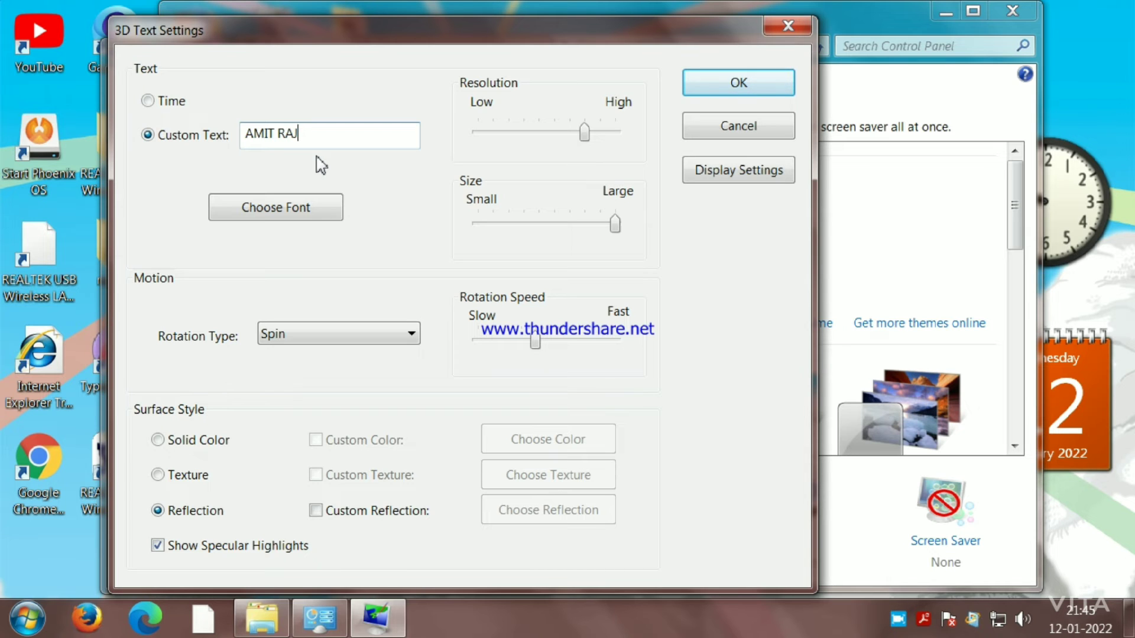
Set the 3D text font to Times New Roman with the Bold Italic style.
click(300, 207)
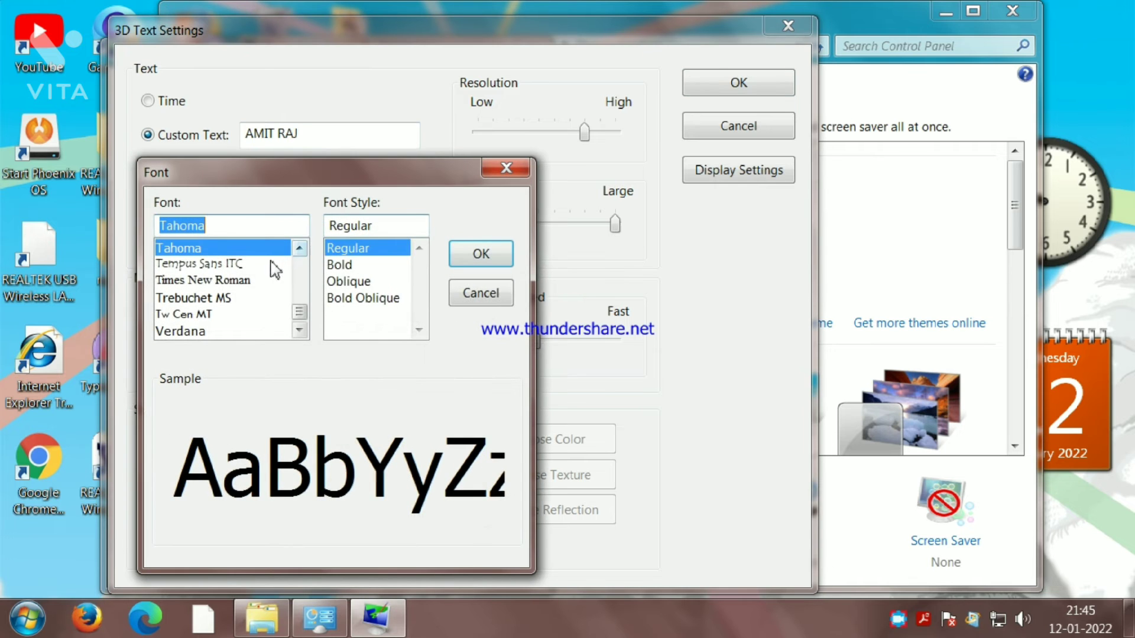
click(245, 265)
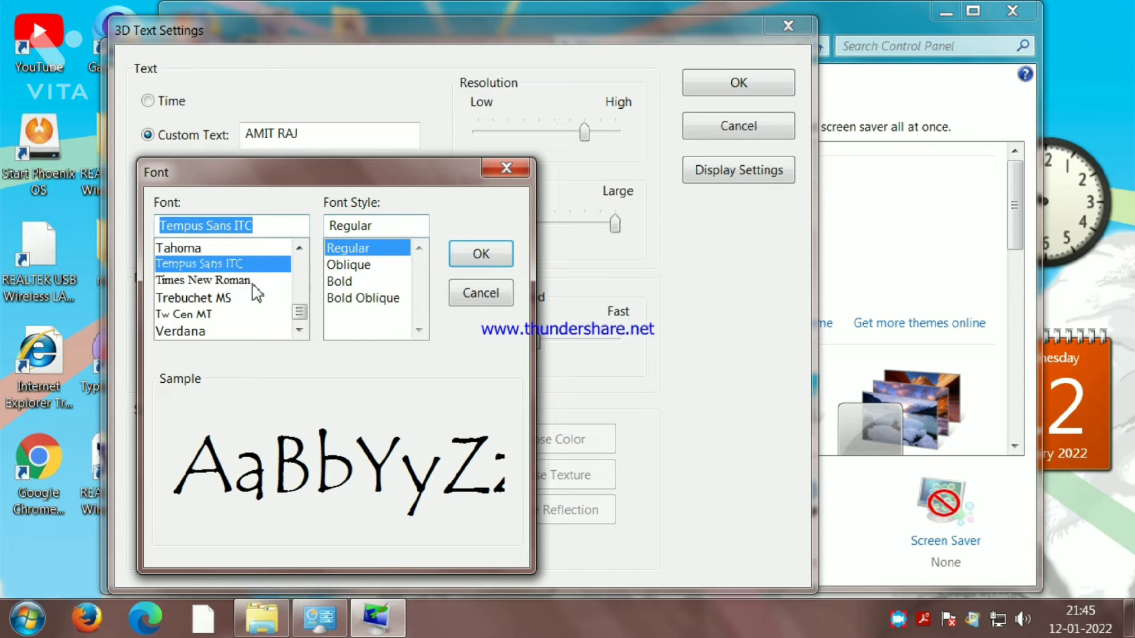
click(253, 283)
click(356, 266)
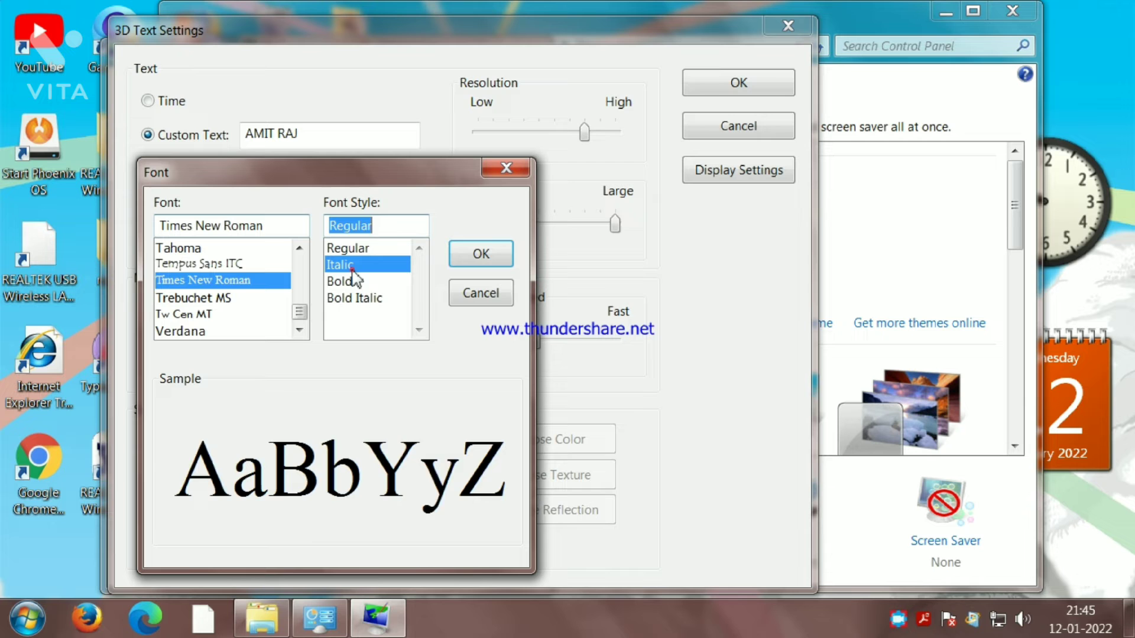
click(359, 284)
click(361, 298)
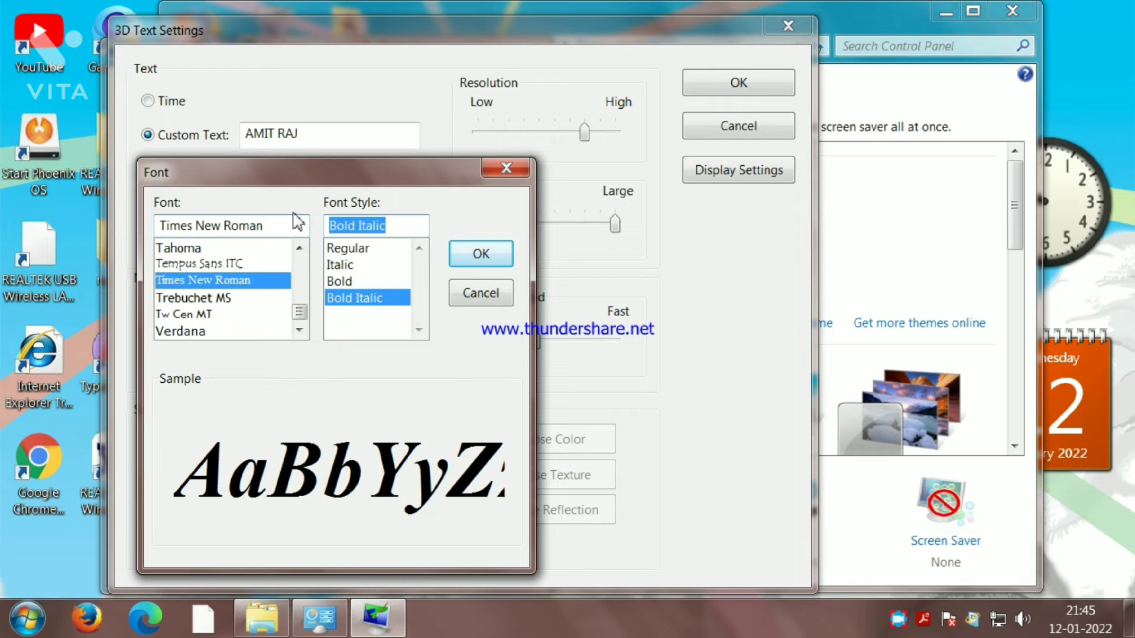
click(472, 253)
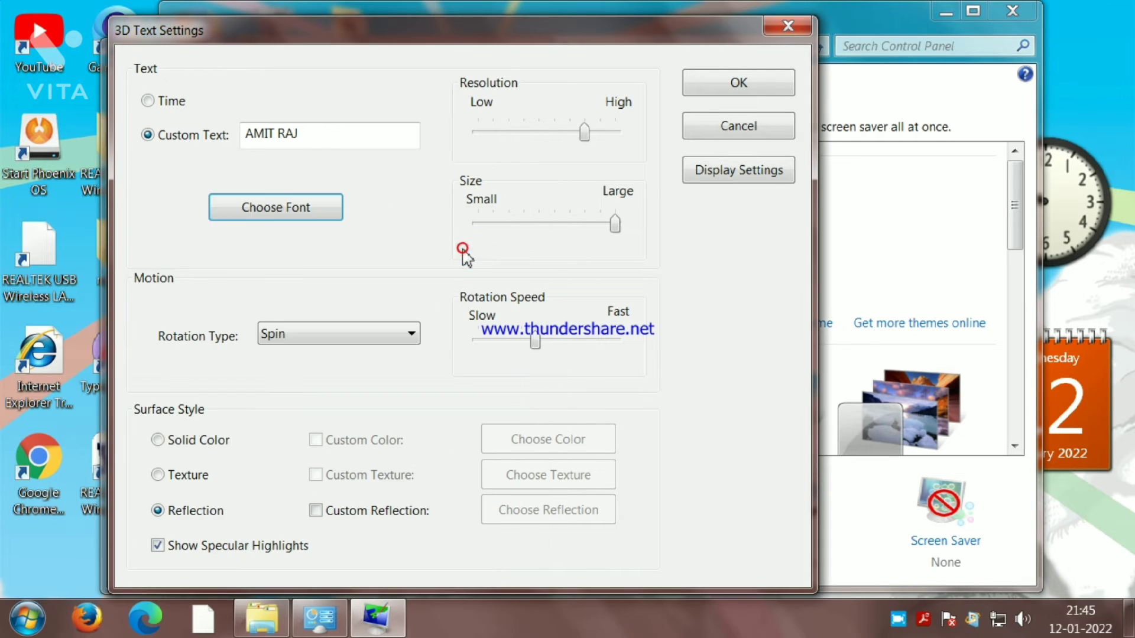
Set the text's rotation type to See-saw and slow down its rotation speed.
click(403, 336)
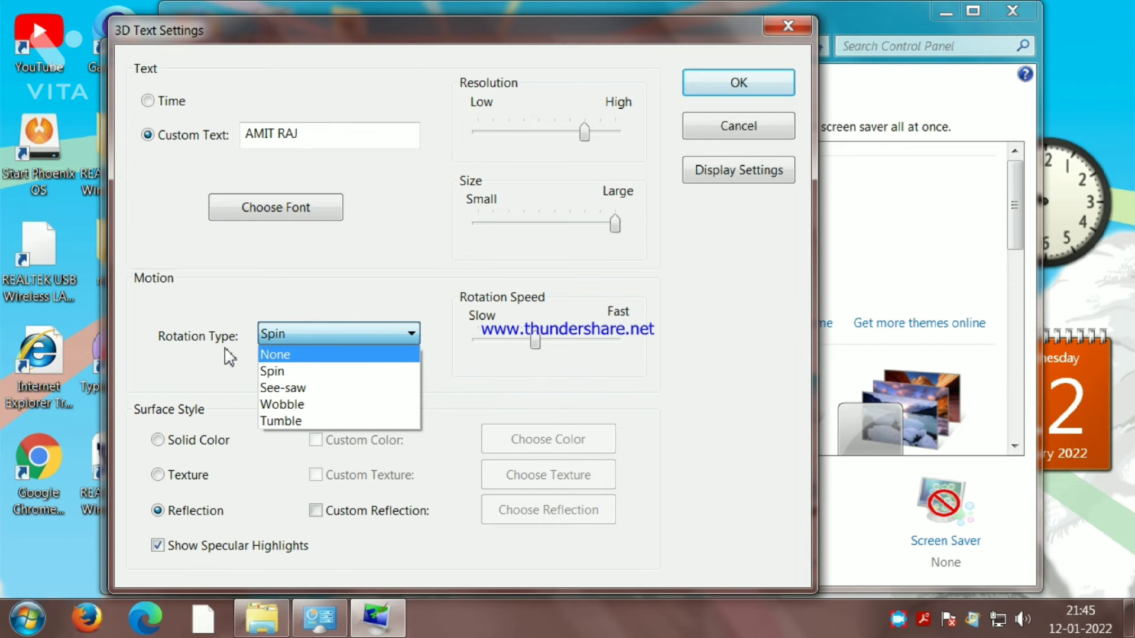
click(292, 372)
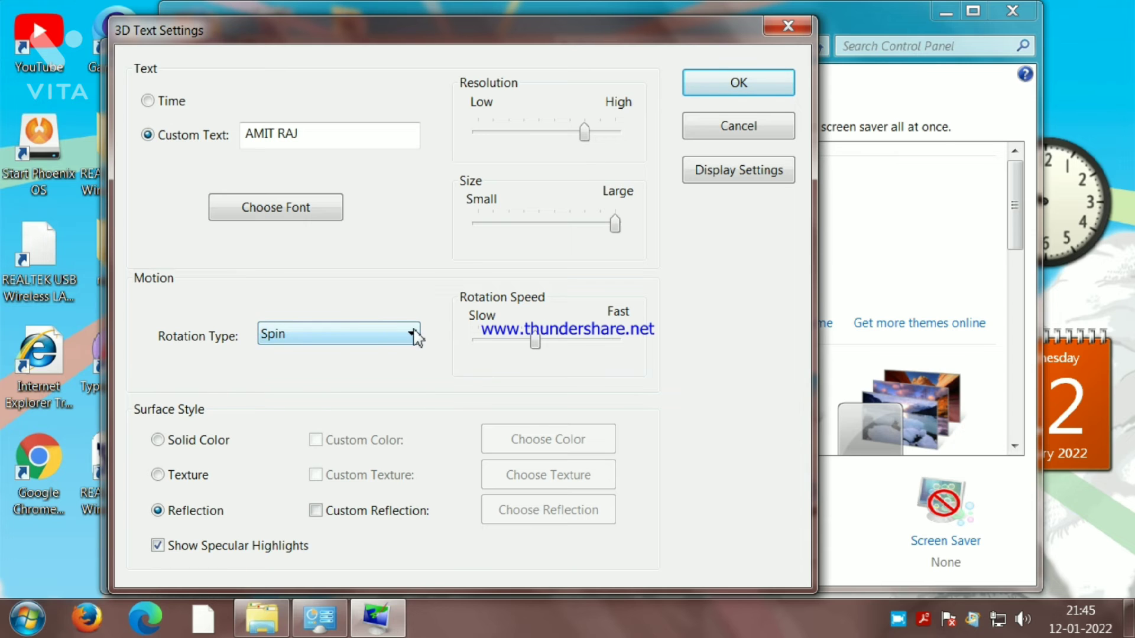
click(408, 336)
click(357, 385)
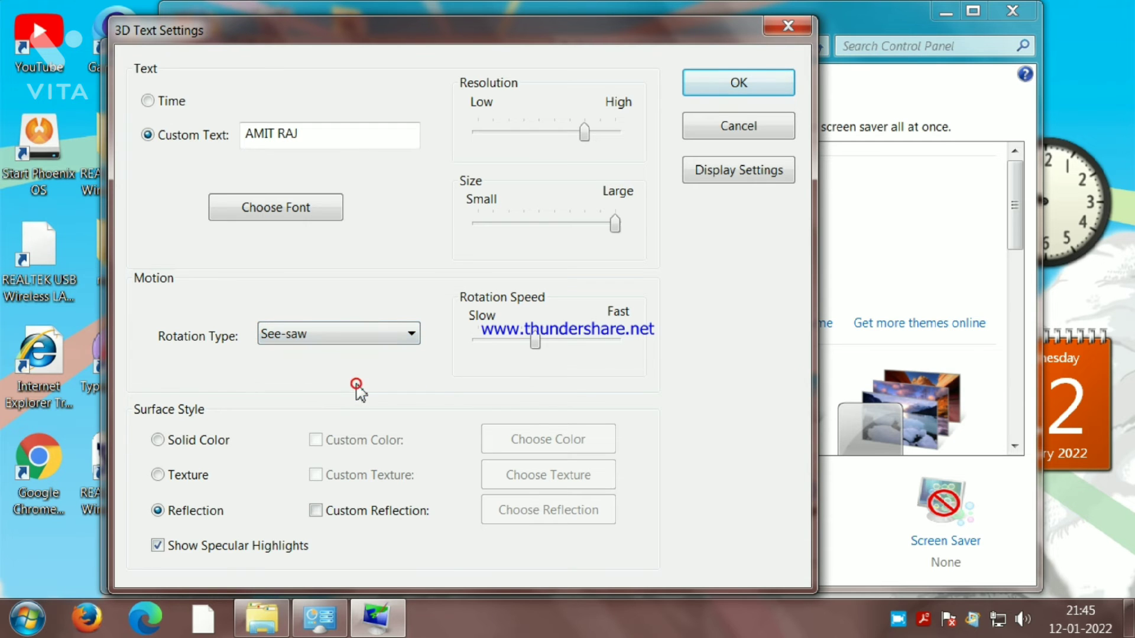
drag(534, 345, 507, 371)
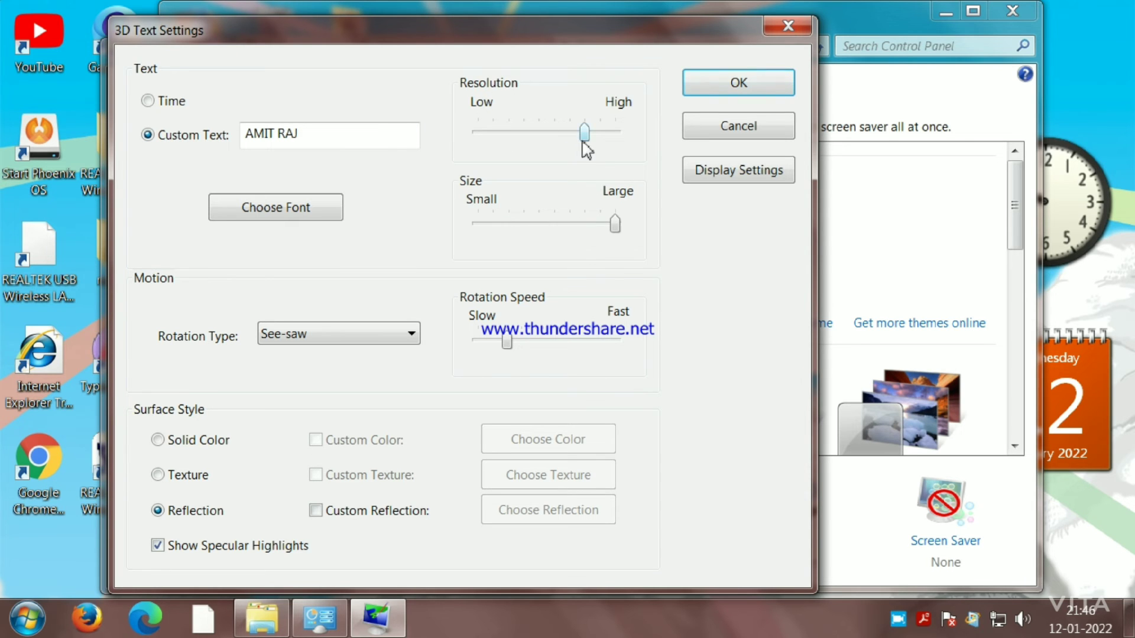
Adjust the 3D text resolution to one notch below the High end.
drag(582, 140, 562, 149)
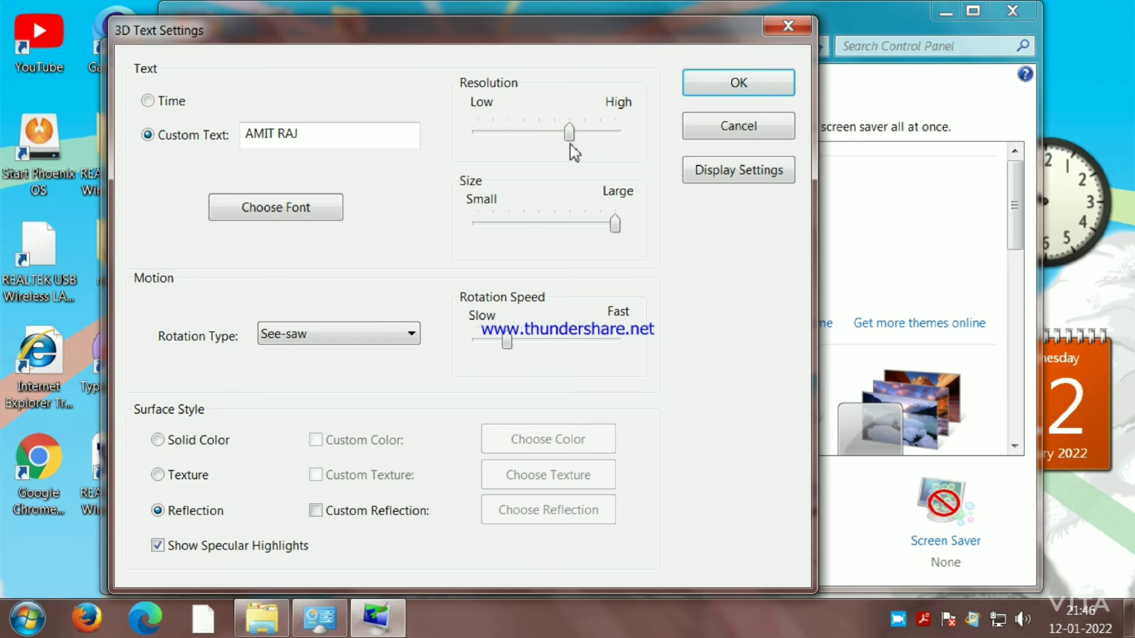
key(Right)
key(Right)
Set the surface style to Texture with Custom Texture enabled, without picking a texture file, and preview the screen saver.
click(158, 441)
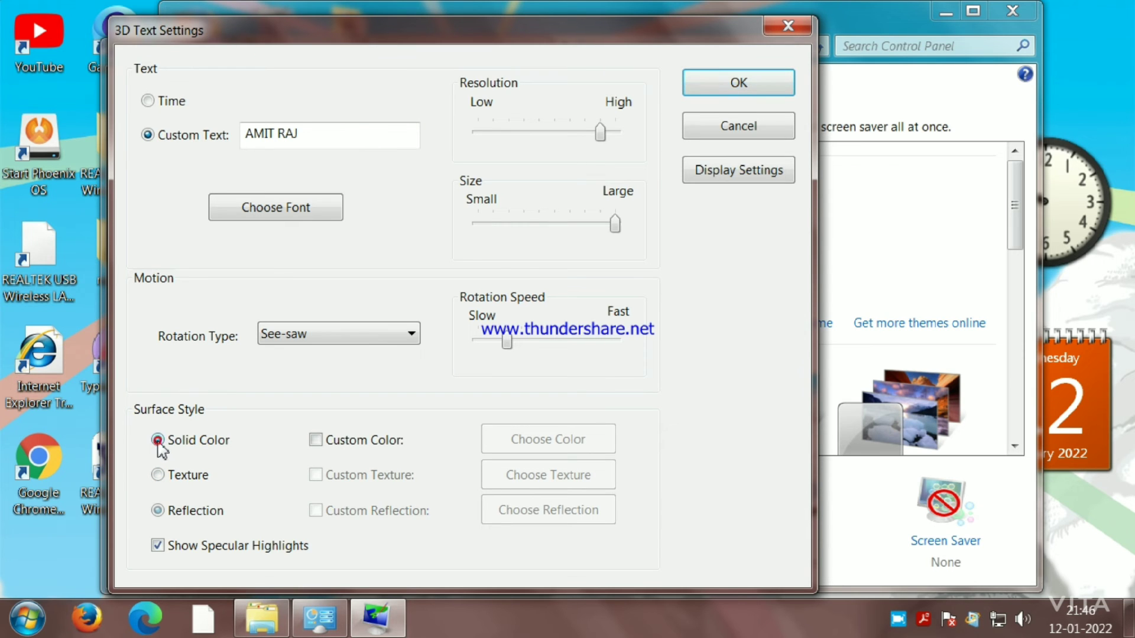
click(158, 476)
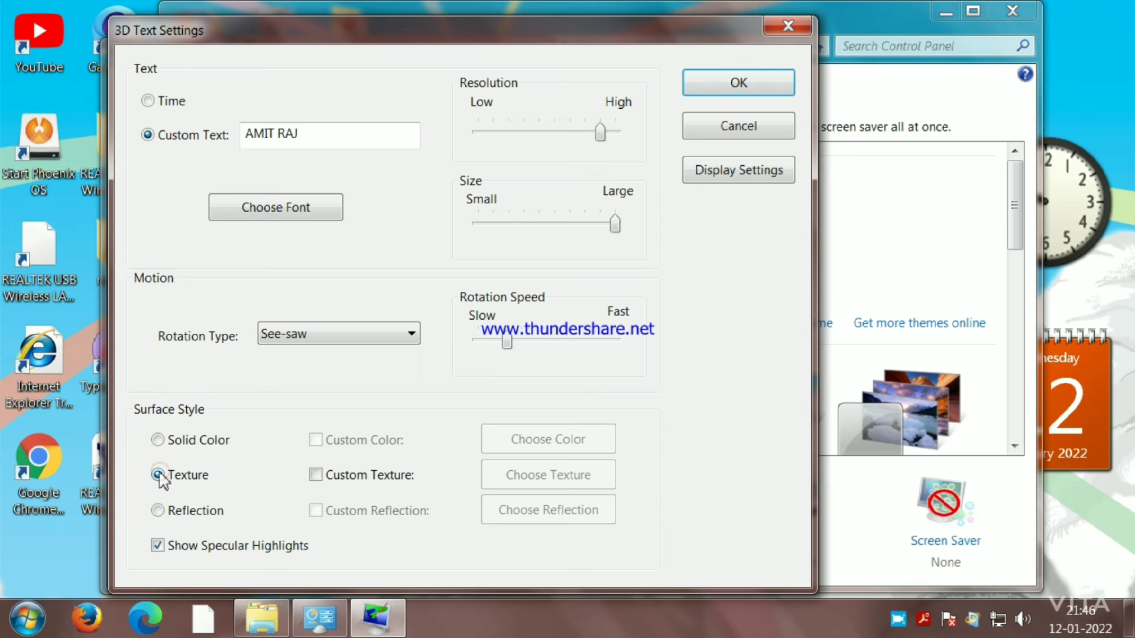
click(315, 475)
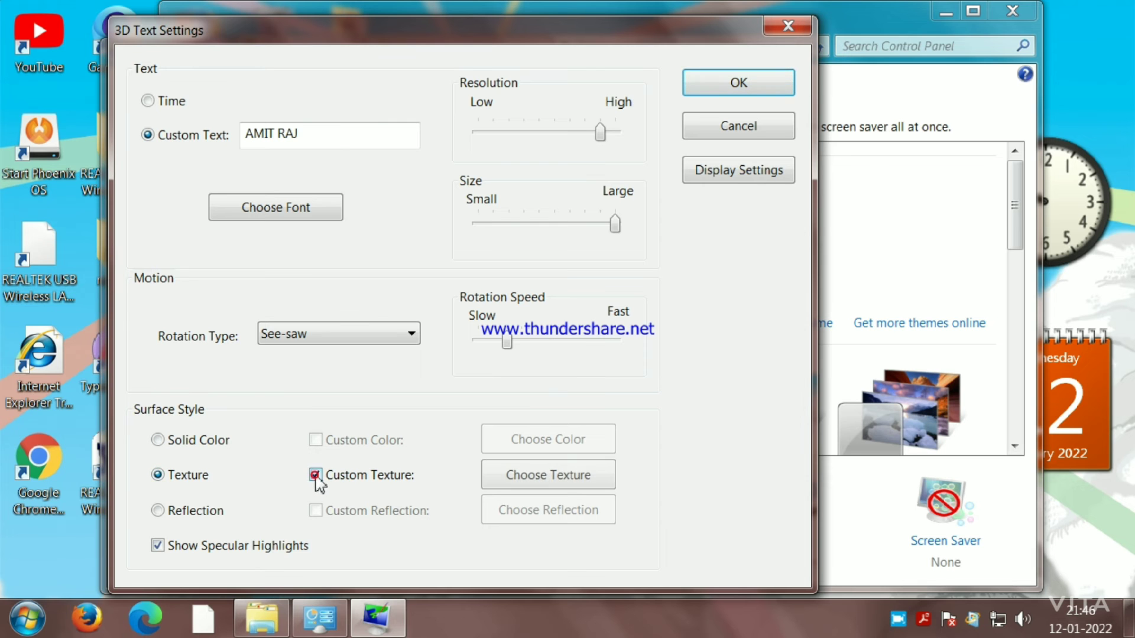
click(520, 490)
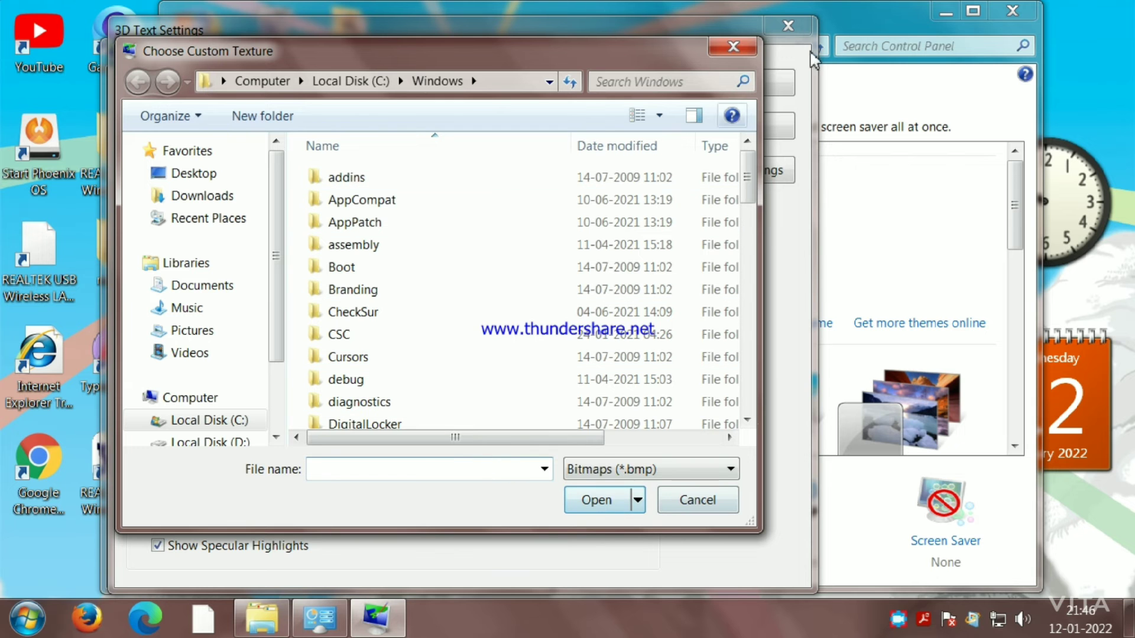
click(735, 48)
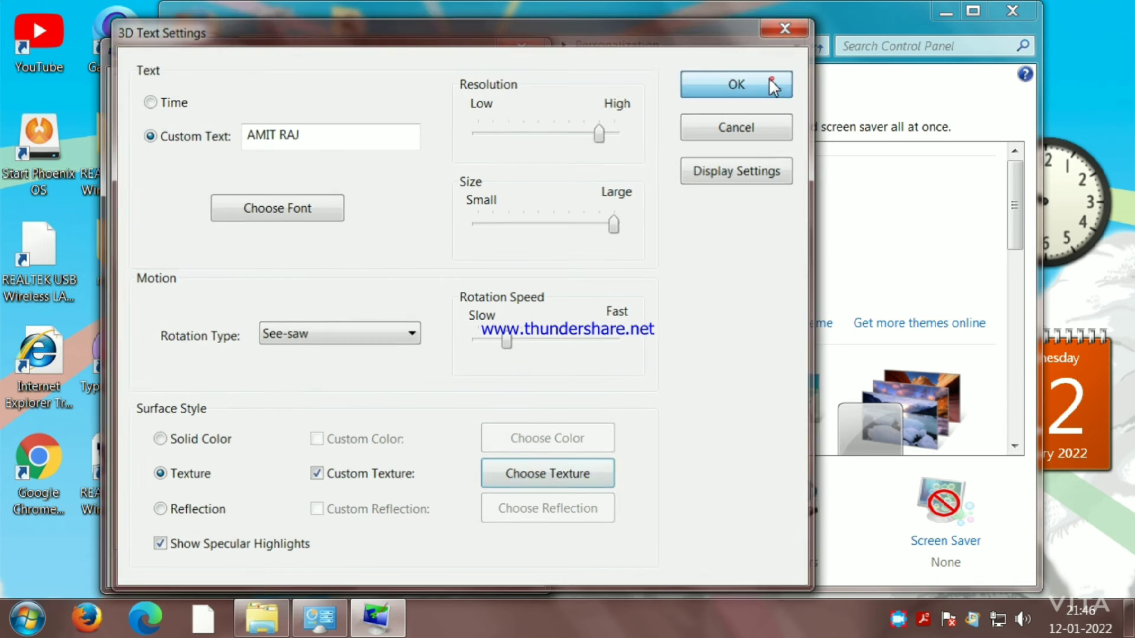
click(775, 85)
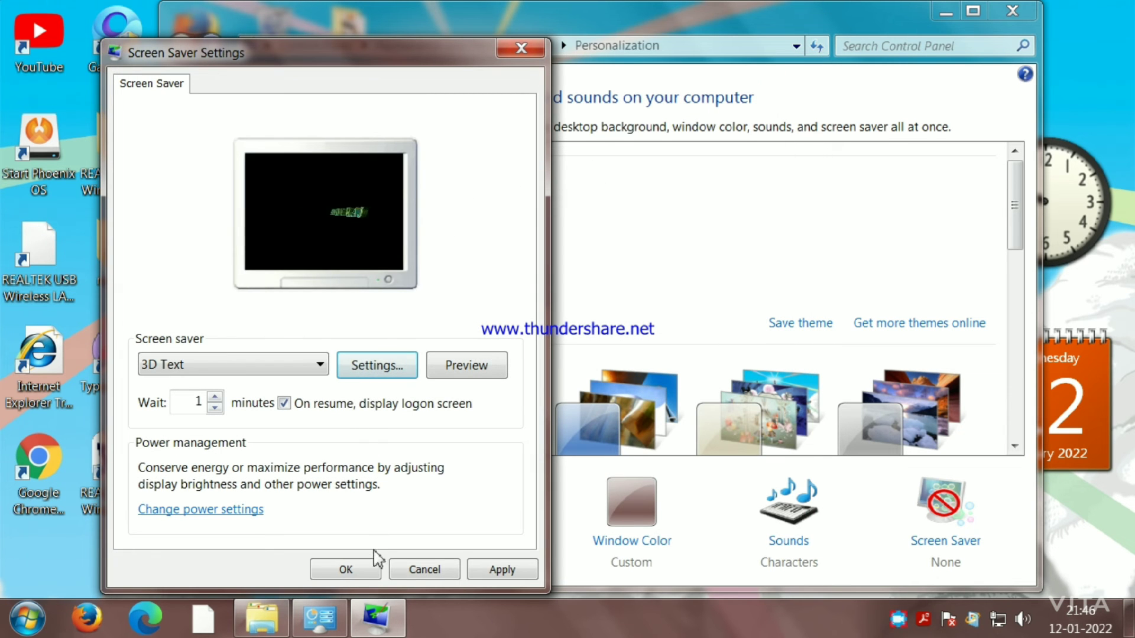
click(467, 366)
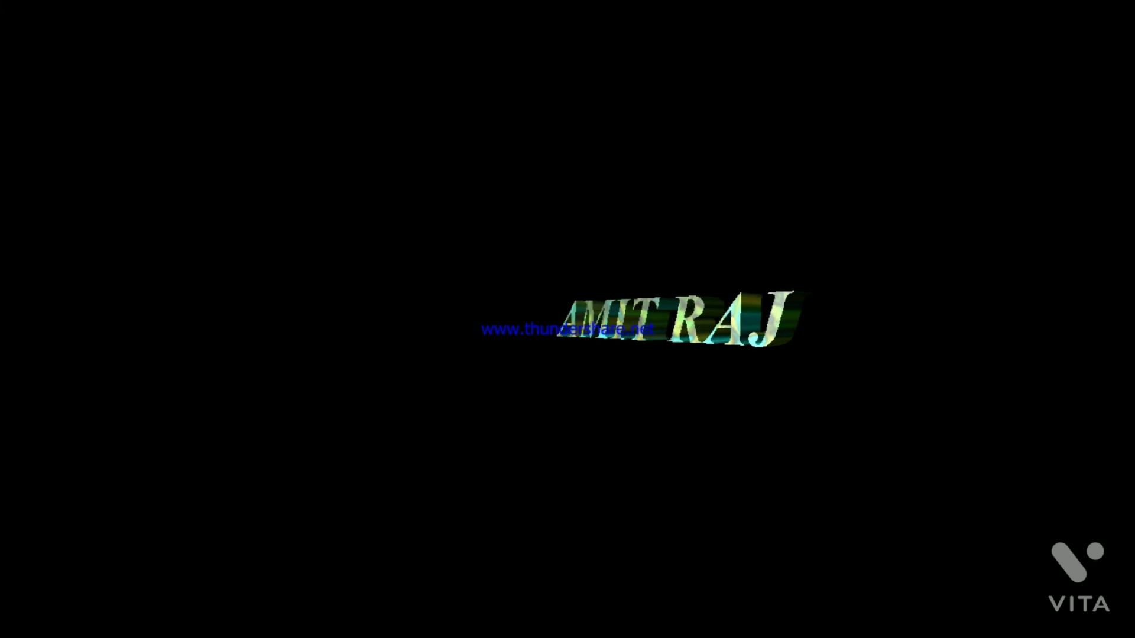